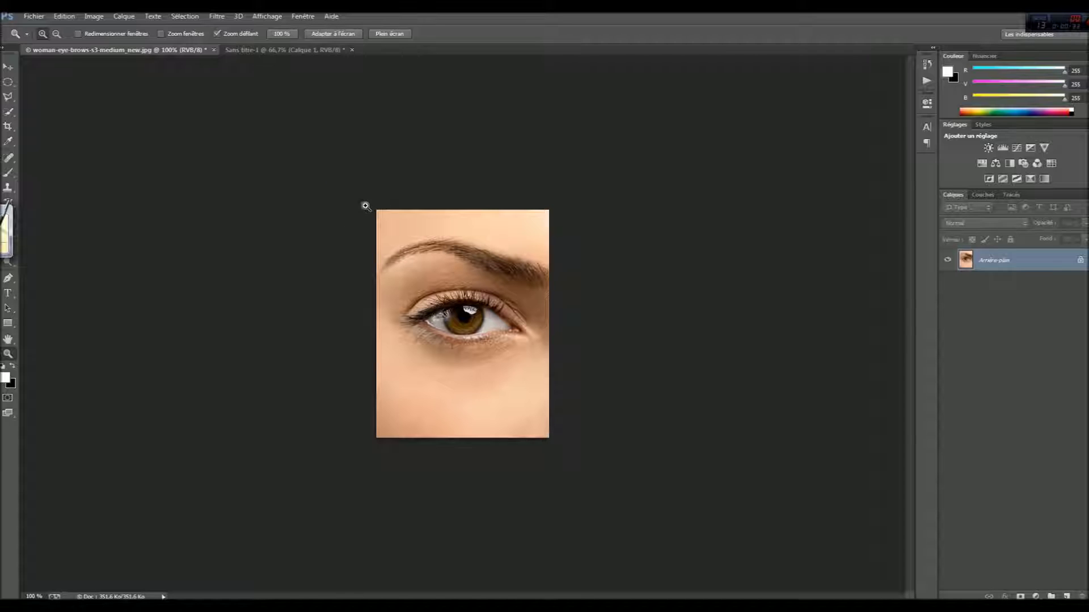
Clear the selection in the Sans titre-1 document and paste the copied teal iris into the eye photo
{"action": "left_click", "coordinate": [292, 50]}
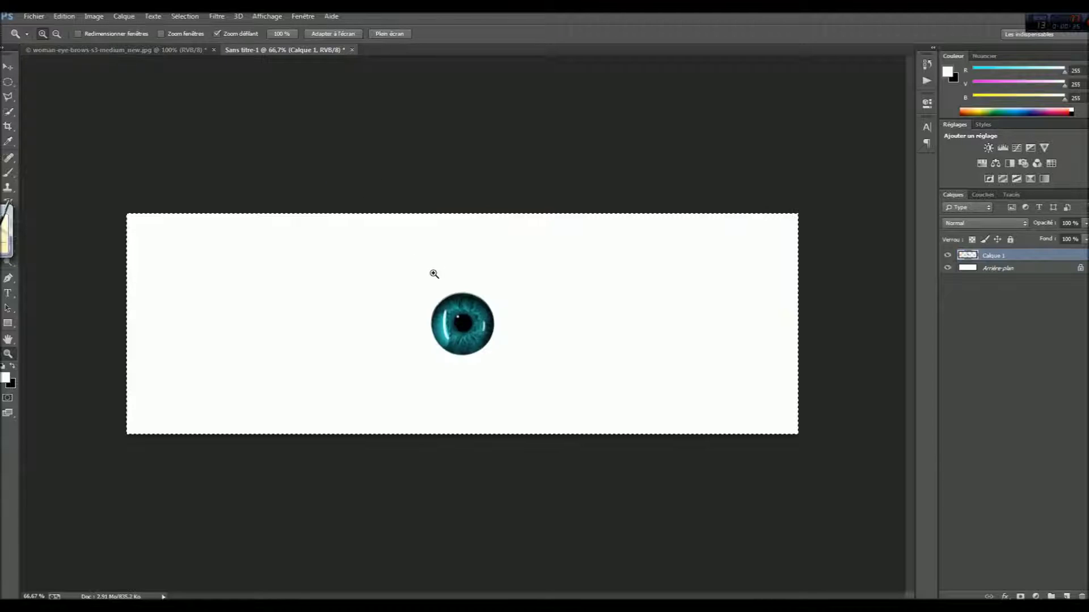
{"action": "key", "text": "ctrl+d"}
{"action": "left_click", "coordinate": [164, 52]}
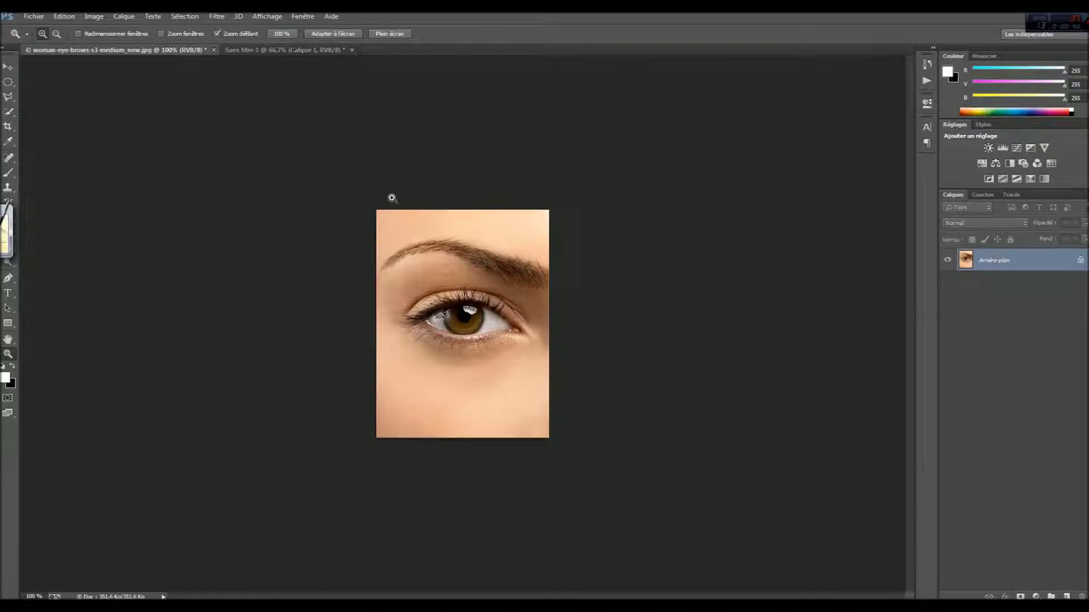
{"action": "key", "text": "ctrl+v"}
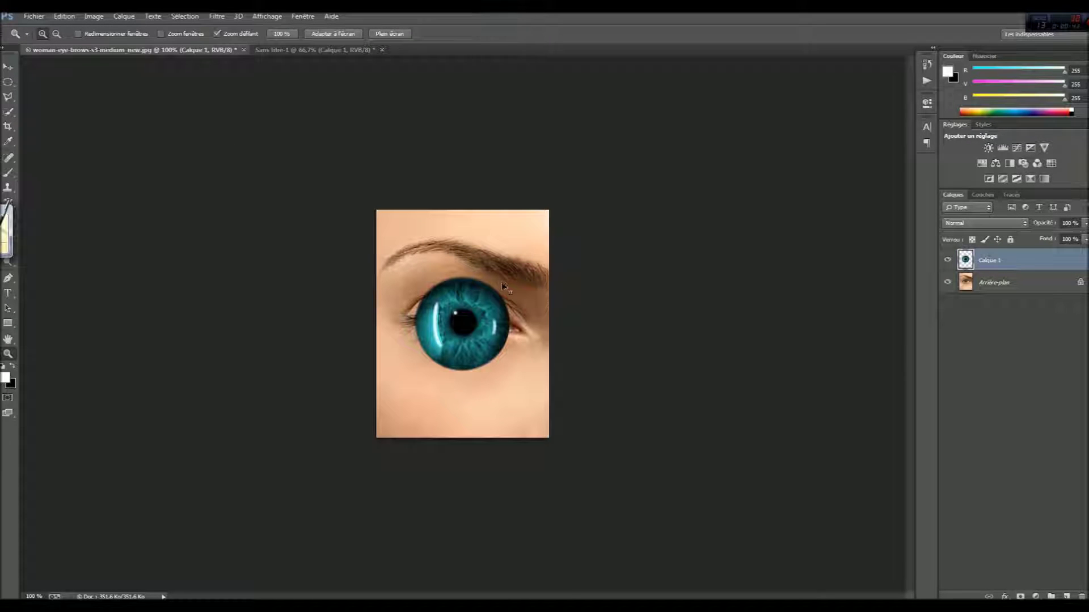
Scale the pasted teal iris down to roughly the size of the natural iris and align it over the eye
{"action": "key", "text": "ctrl+t"}
{"action": "left_click_drag", "start_coordinate": [510, 275], "coordinate": [475, 314]}
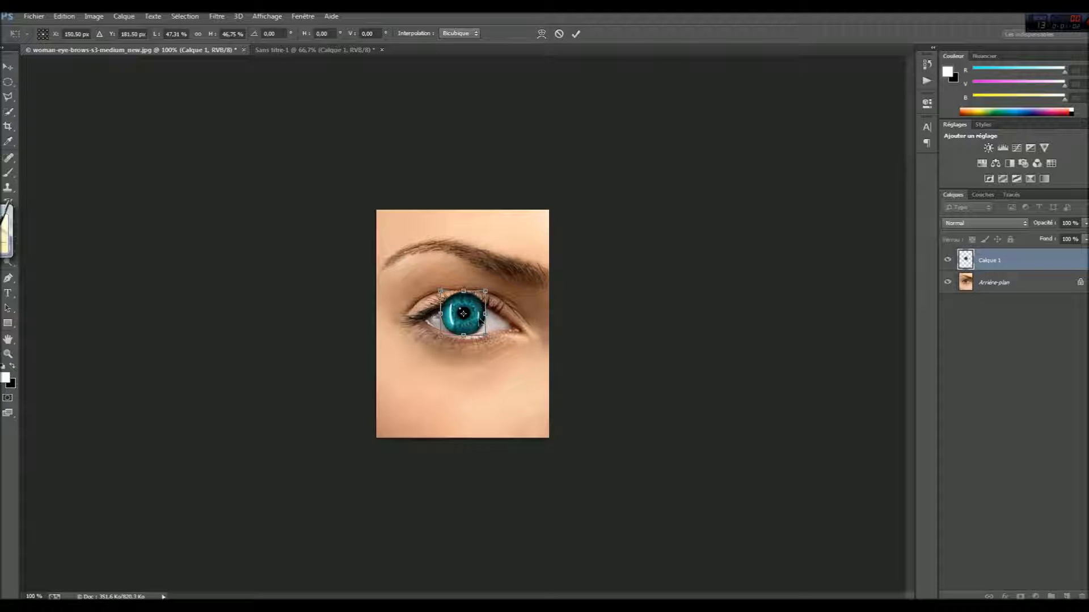
{"action": "key", "text": "Right"}
{"action": "left_click_drag", "start_coordinate": [491, 288], "coordinate": [482, 296]}
{"action": "key", "text": "Return"}
Move the teal iris just below the eye so that the natural iris is uncovered
{"action": "key", "text": "z"}
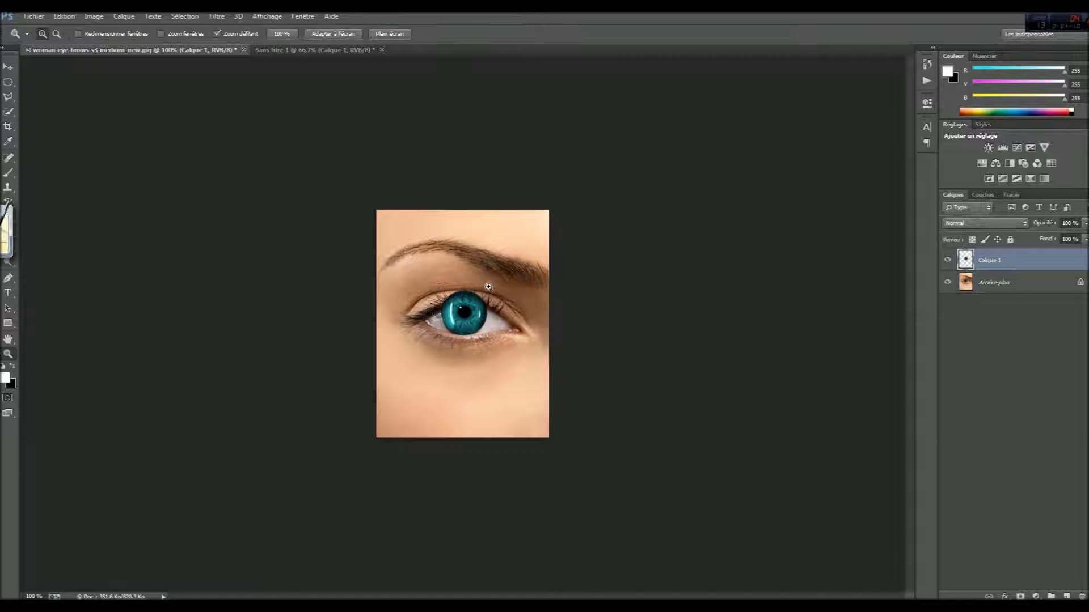
{"action": "key", "text": "v"}
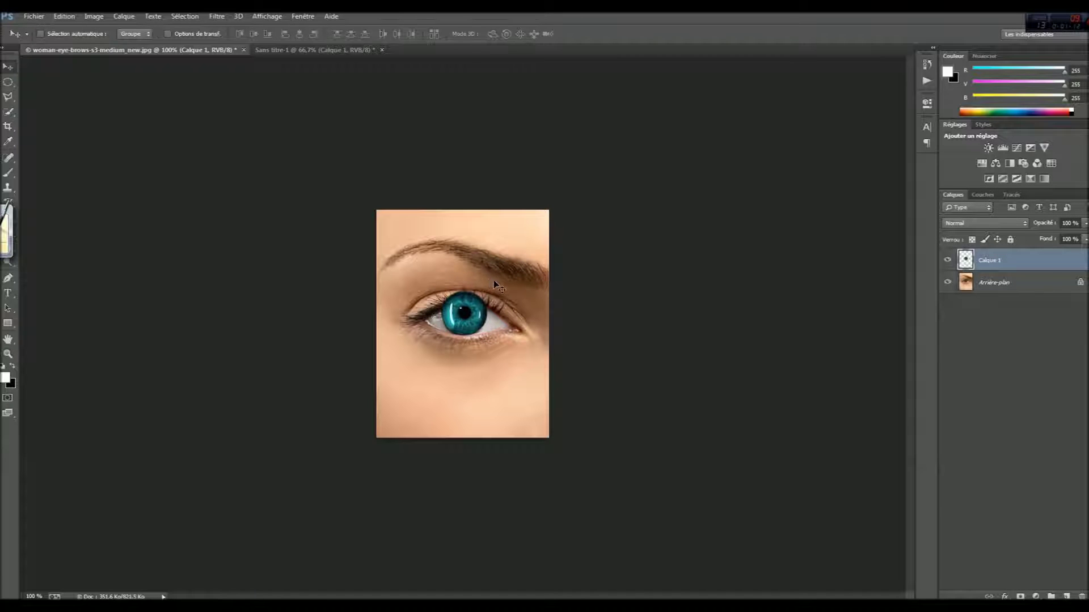
{"action": "left_click_drag", "start_coordinate": [492, 371], "coordinate": [493, 418]}
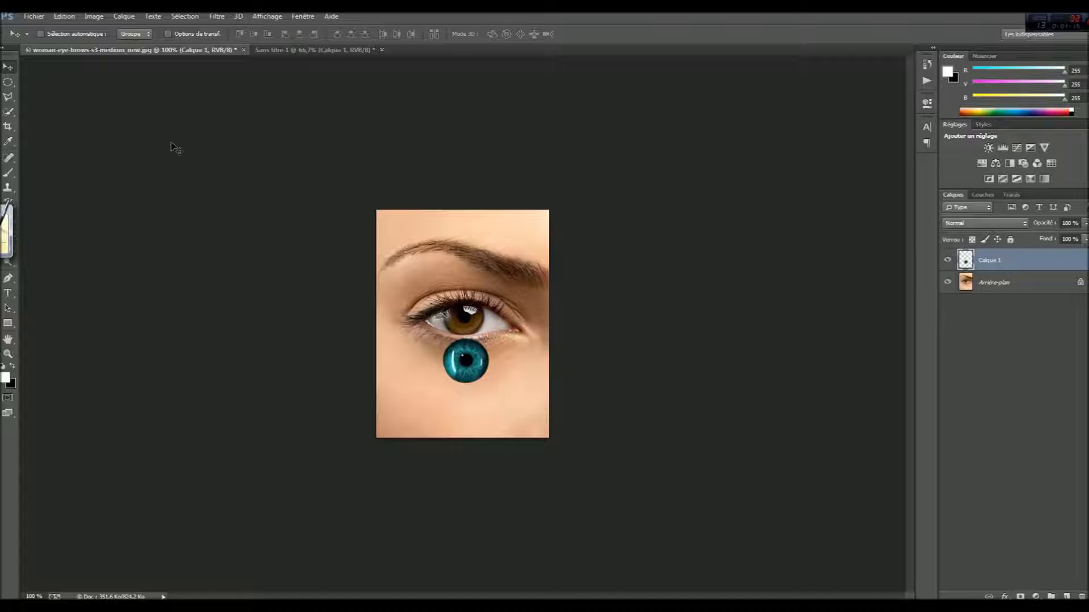
Recolour the iris layer brown with a Hue/Saturation adjustment, setting the hue (Teinte) to -145
{"action": "left_click", "coordinate": [94, 15]}
{"action": "mouse_move", "coordinate": [172, 46]}
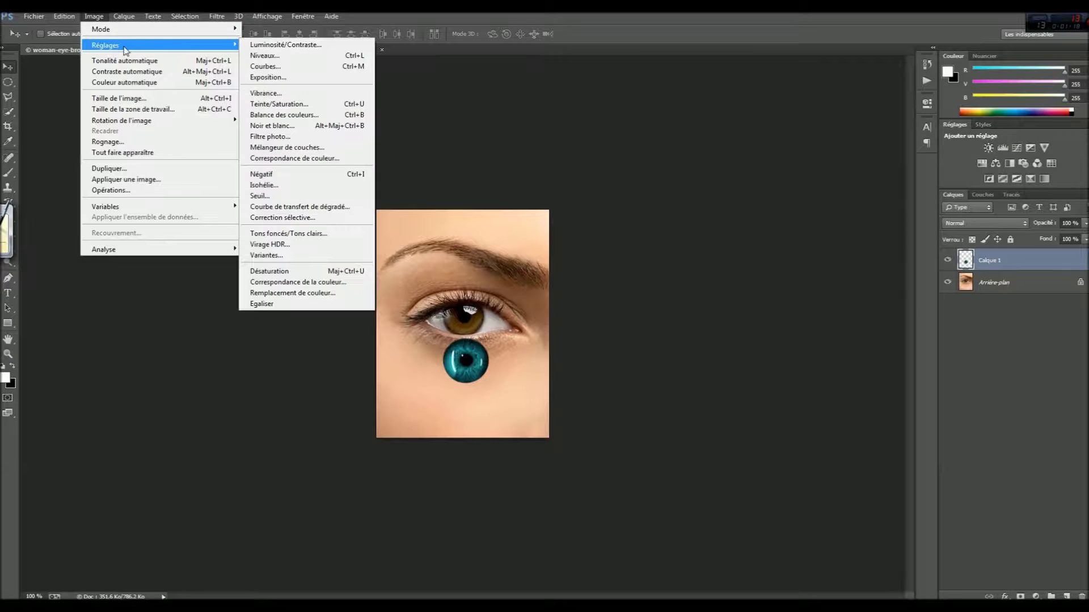
{"action": "left_click", "coordinate": [302, 104]}
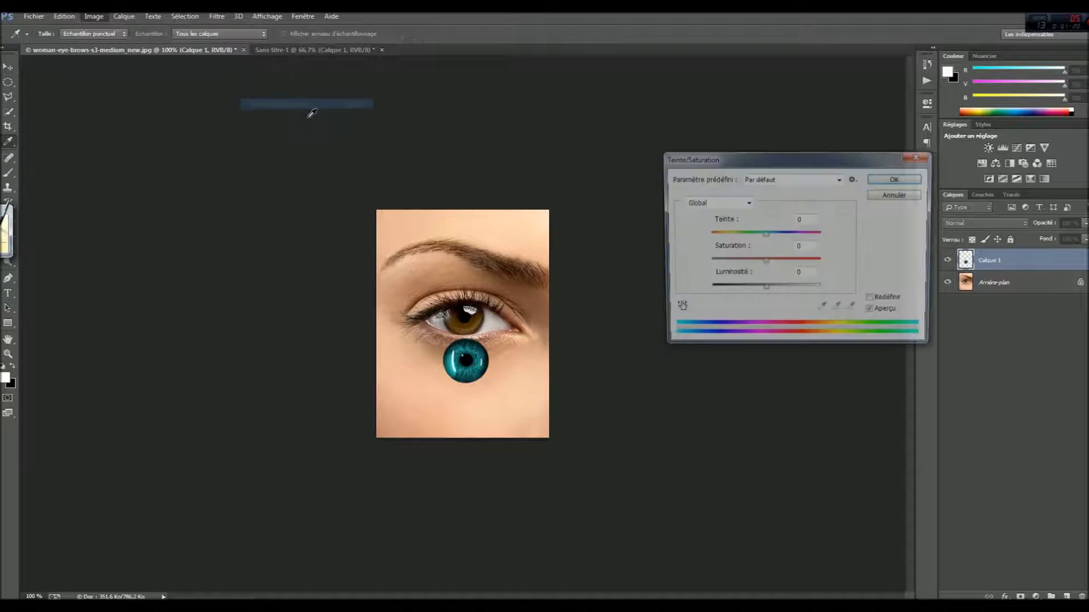
{"action": "left_click_drag", "start_coordinate": [743, 236], "coordinate": [719, 236]}
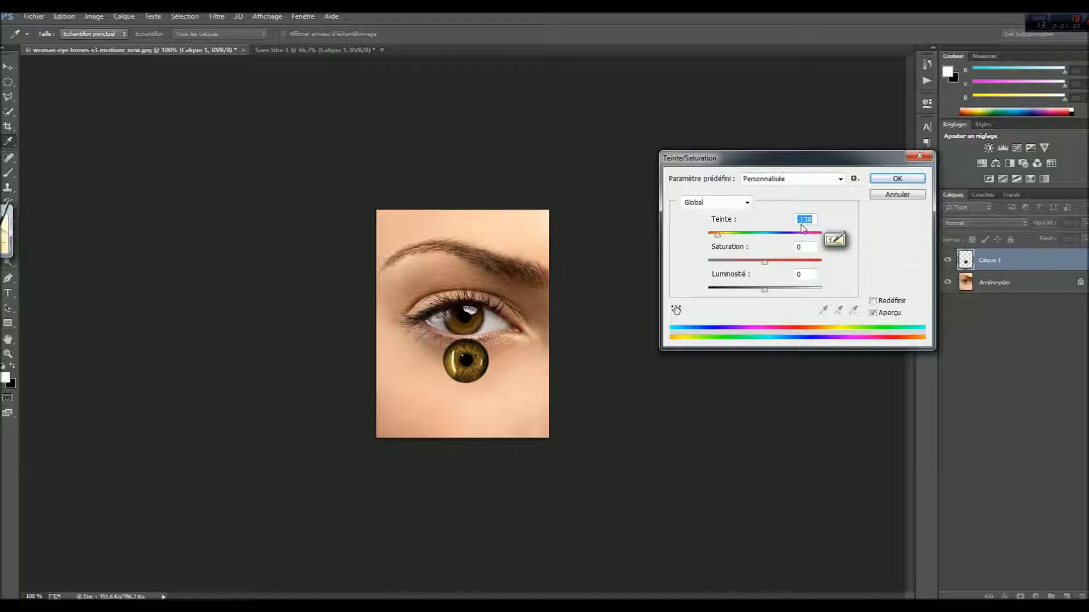
{"action": "key", "text": "Down"}
{"action": "key", "text": "Down"}
{"action": "key", "text": "Down"}
{"action": "key", "text": "Down"}
{"action": "key", "text": "Down"}
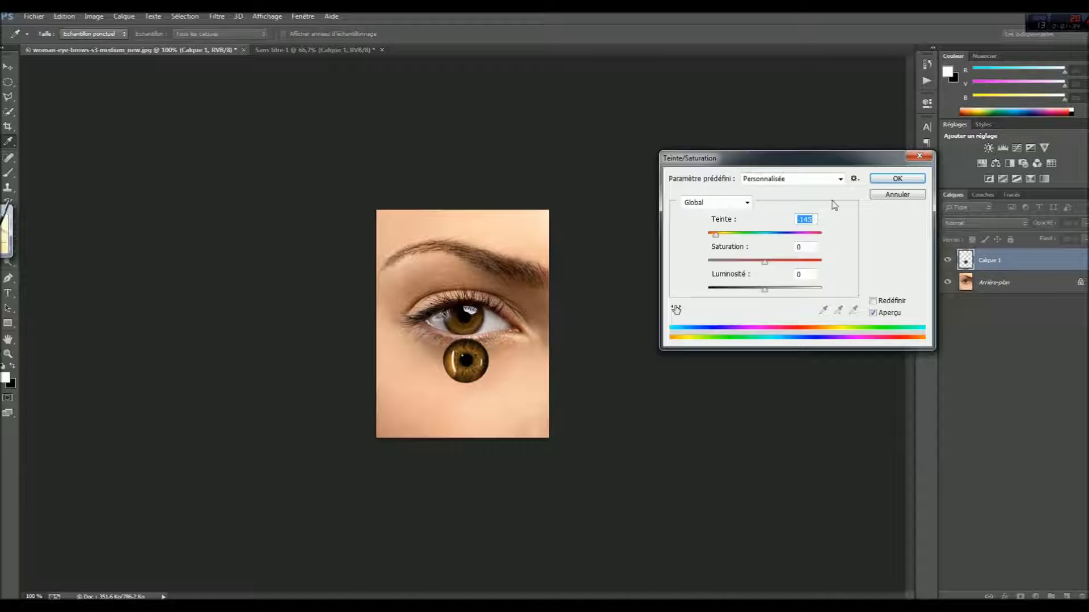
{"action": "left_click", "coordinate": [887, 181]}
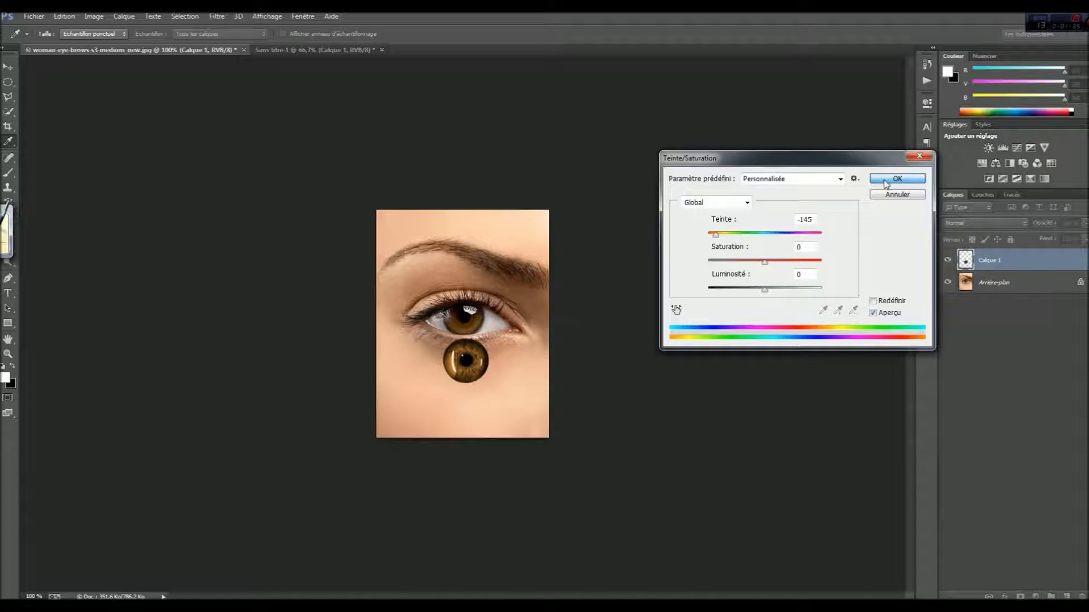
Place the recoloured iris over the natural iris and set its layer's blend mode to Densité linéaire - (Ajout)
{"action": "key", "text": "v"}
{"action": "left_click_drag", "start_coordinate": [486, 372], "coordinate": [485, 337]}
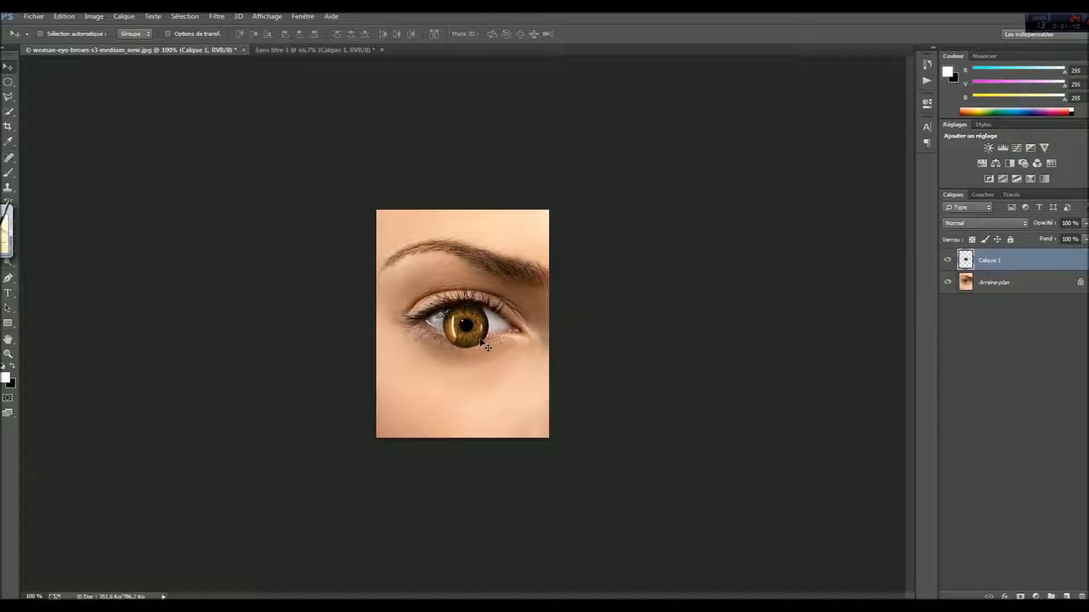
{"action": "key", "text": "z"}
{"action": "left_click", "coordinate": [481, 360]}
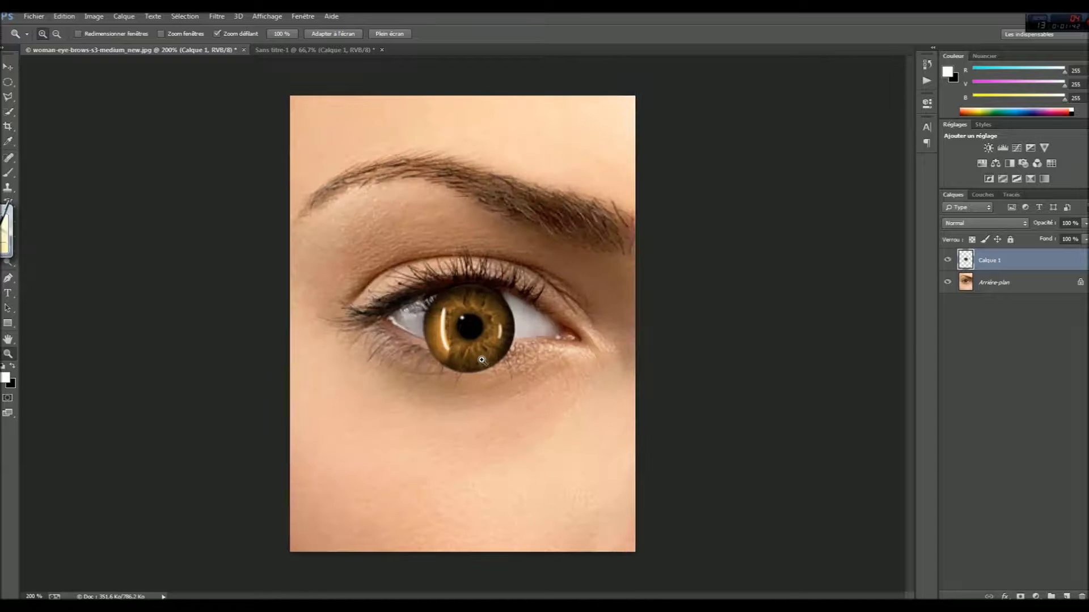
{"action": "key", "text": "v"}
{"action": "left_click_drag", "start_coordinate": [547, 332], "coordinate": [538, 245]}
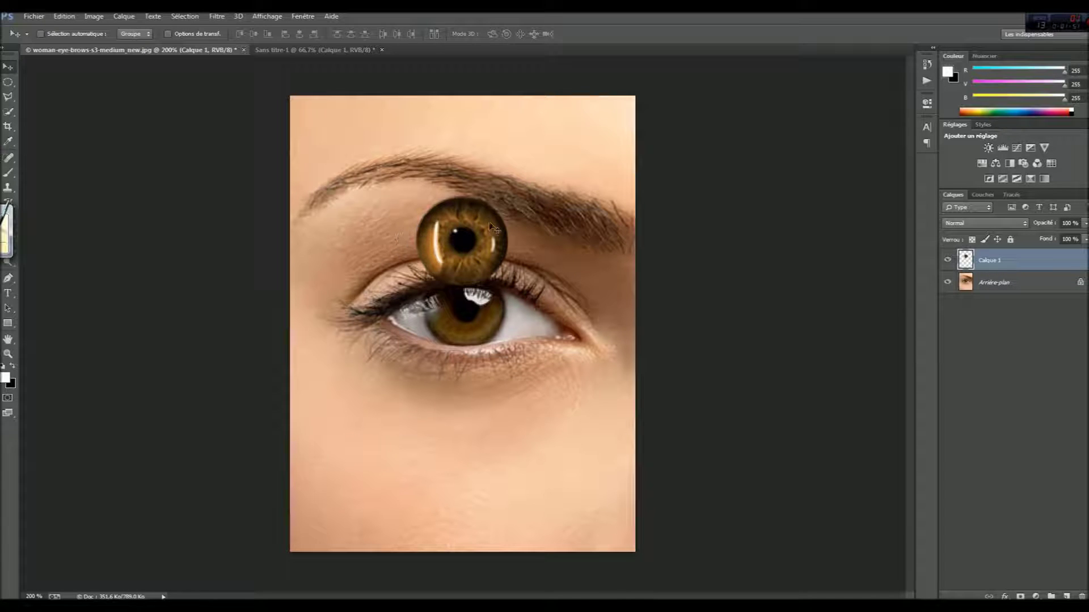
{"action": "left_click", "coordinate": [960, 224]}
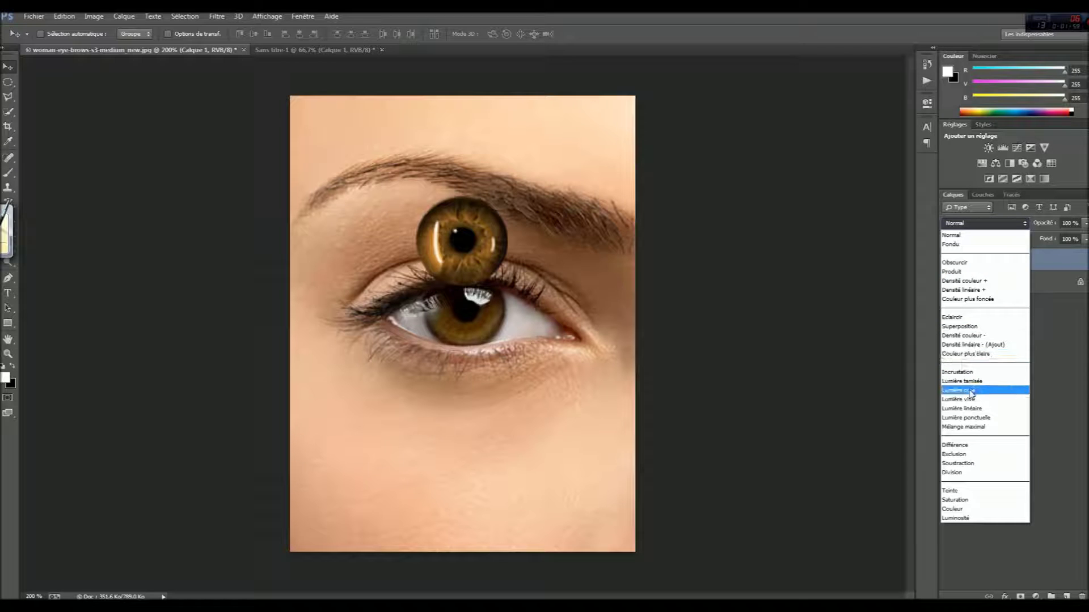
{"action": "left_click", "coordinate": [612, 260]}
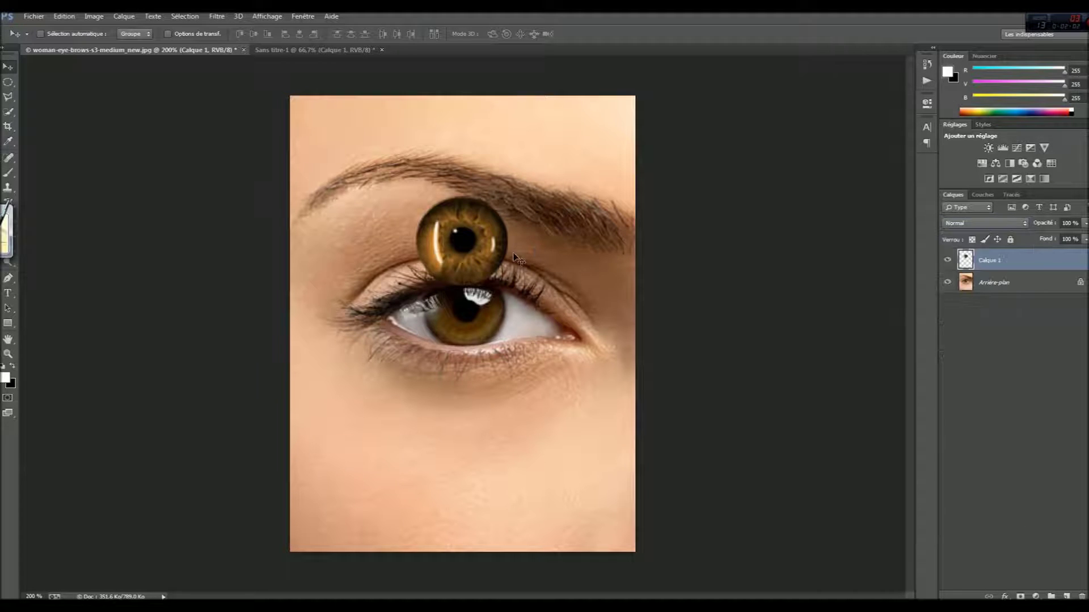
{"action": "left_click_drag", "start_coordinate": [523, 233], "coordinate": [523, 302]}
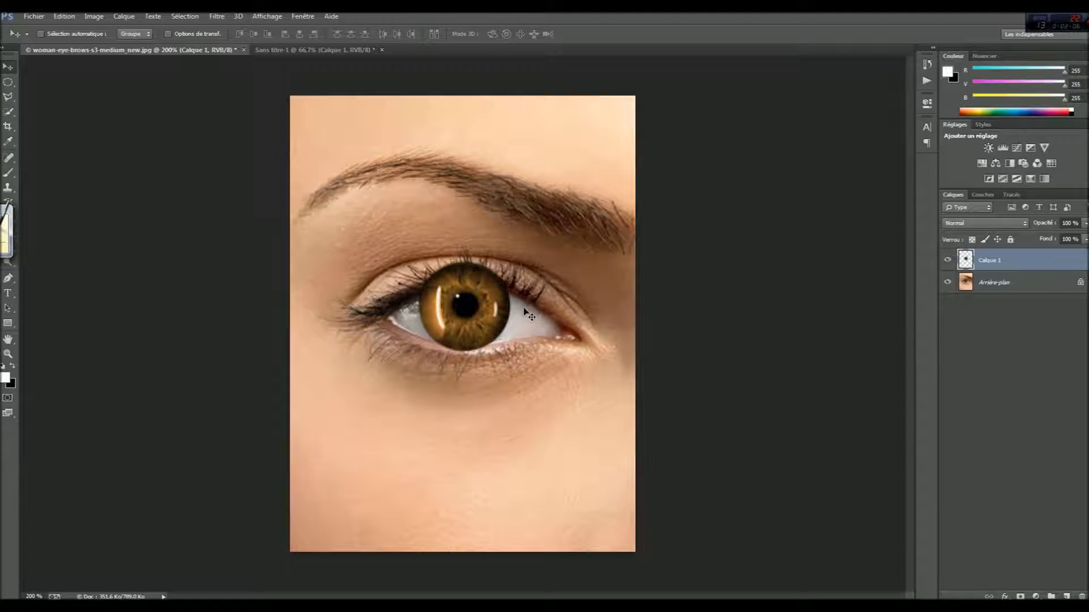
{"action": "left_click", "coordinate": [984, 223]}
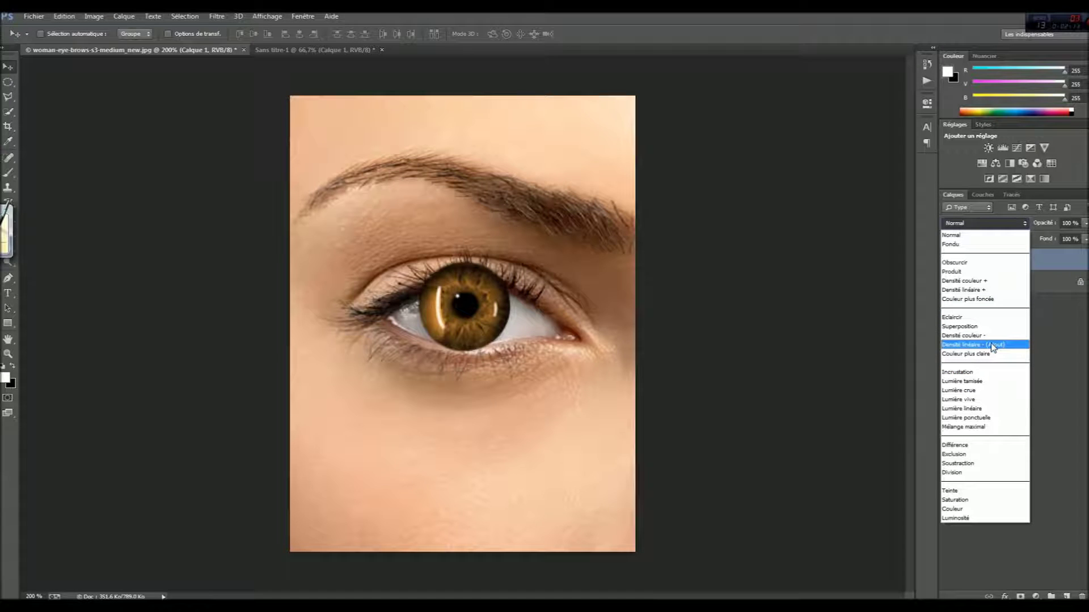
{"action": "left_click", "coordinate": [993, 345]}
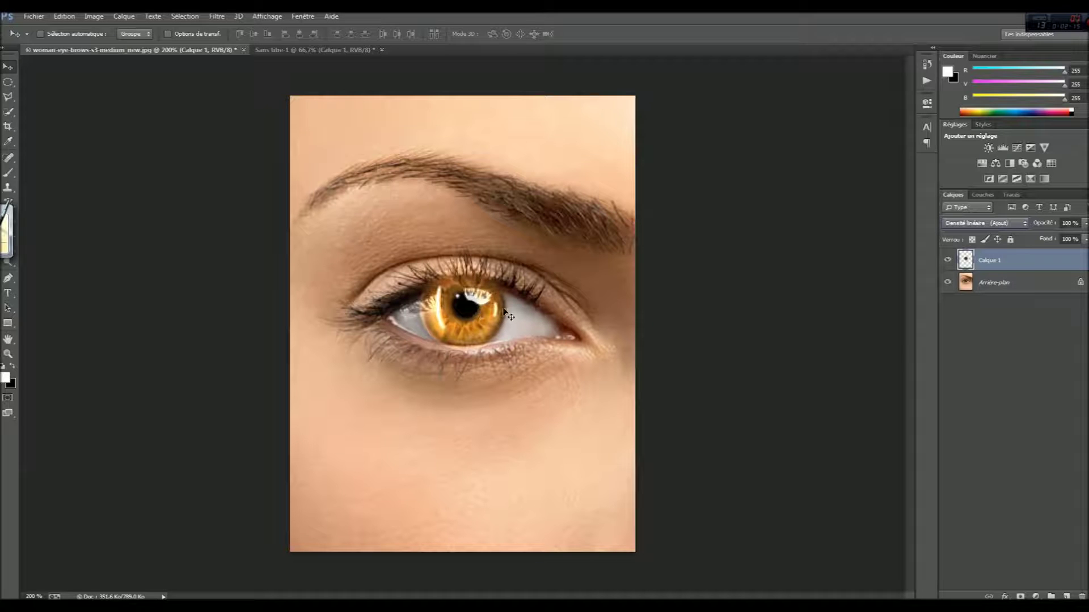
Shrink the iris layer slightly in two transforms, the last at 97.37%, and shift it to fit the natural iris
{"action": "key", "text": "ctrl+t"}
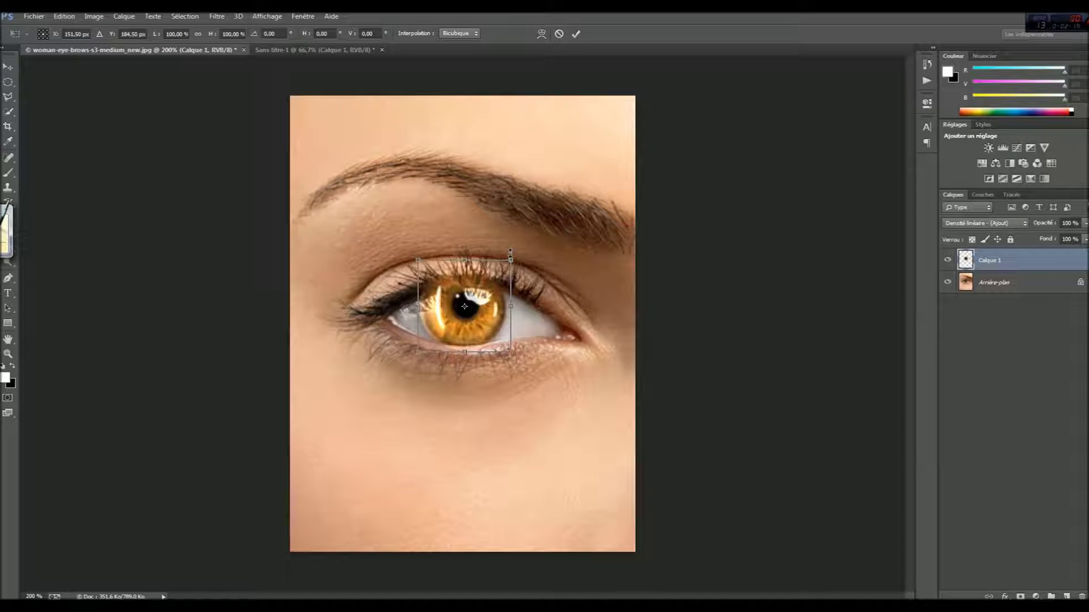
{"action": "left_click_drag", "start_coordinate": [511, 262], "coordinate": [510, 271]}
{"action": "key", "text": "Return"}
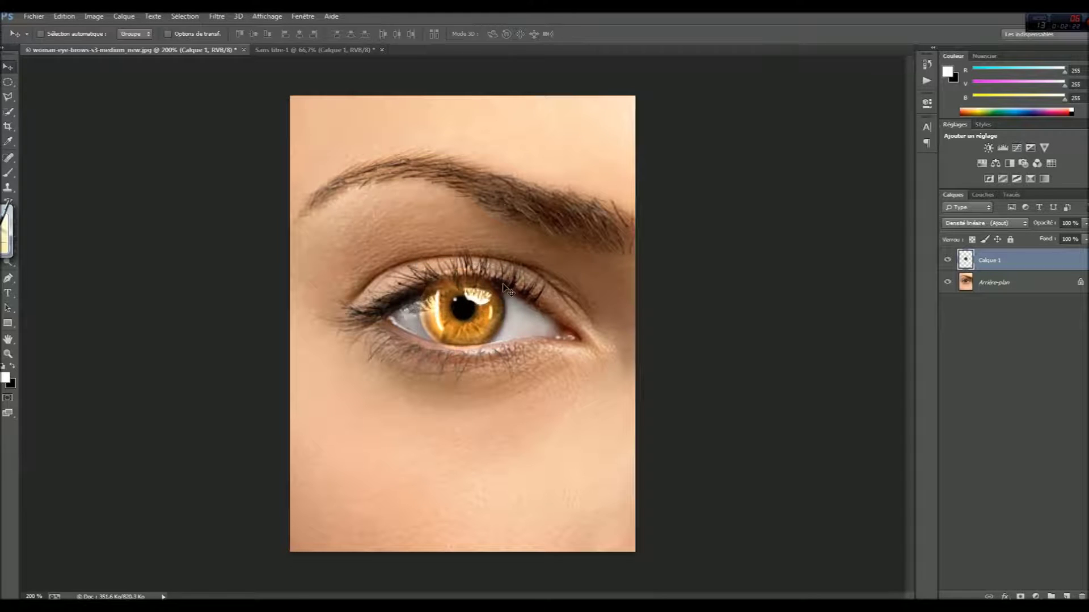
{"action": "left_click_drag", "start_coordinate": [506, 288], "coordinate": [519, 287]}
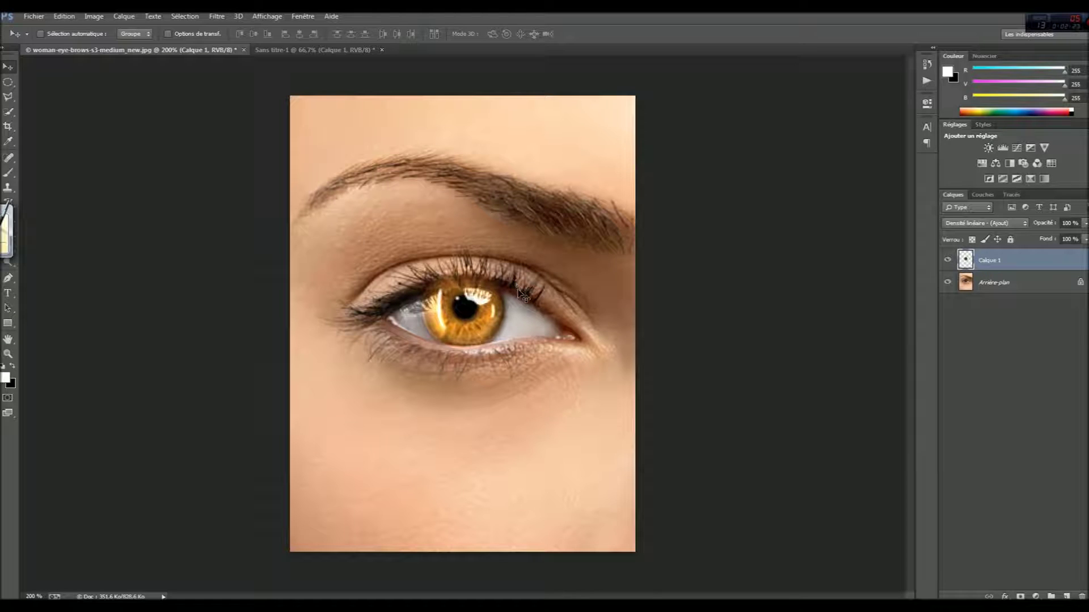
{"action": "key", "text": "ctrl+t"}
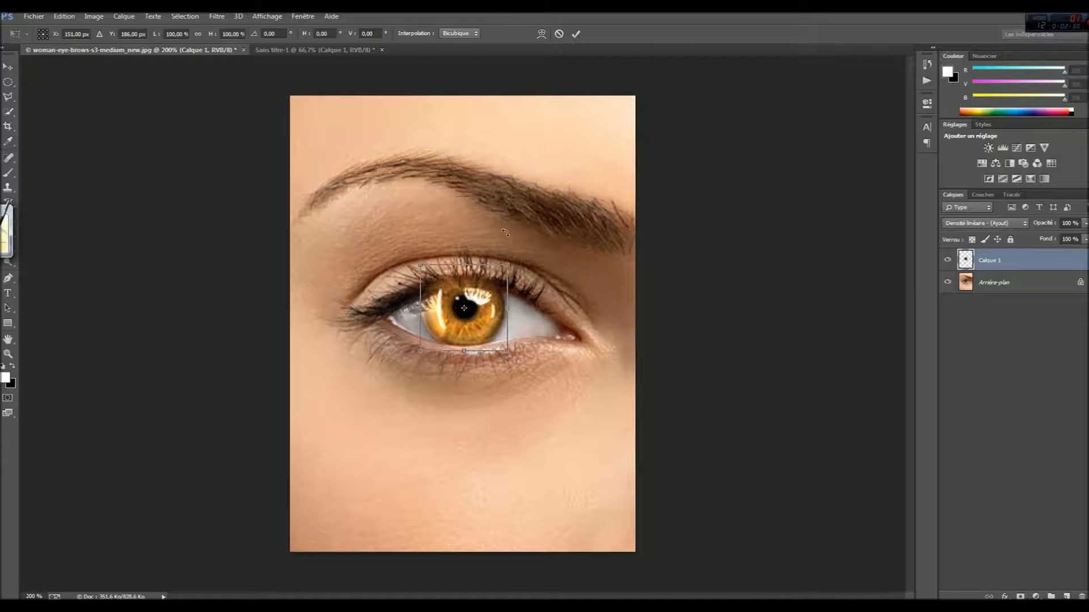
{"action": "left_click_drag", "start_coordinate": [509, 266], "coordinate": [504, 267]}
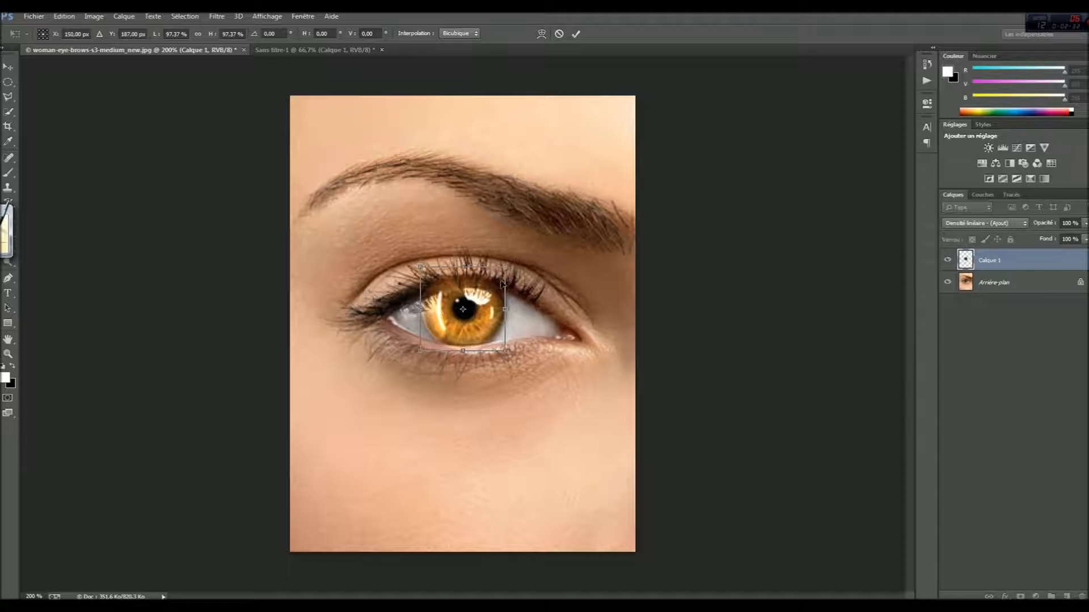
{"action": "key", "text": "Return"}
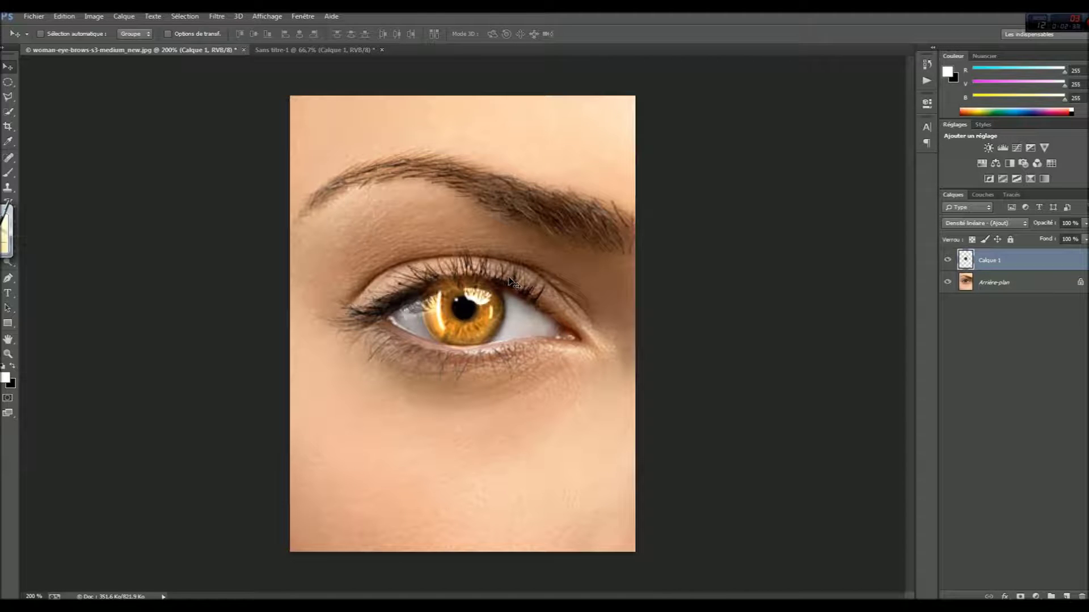
Erase the upper edge of the iris layer where it overlaps the eyelid and lashes, using the 21 px eraser
{"action": "key", "text": "e"}
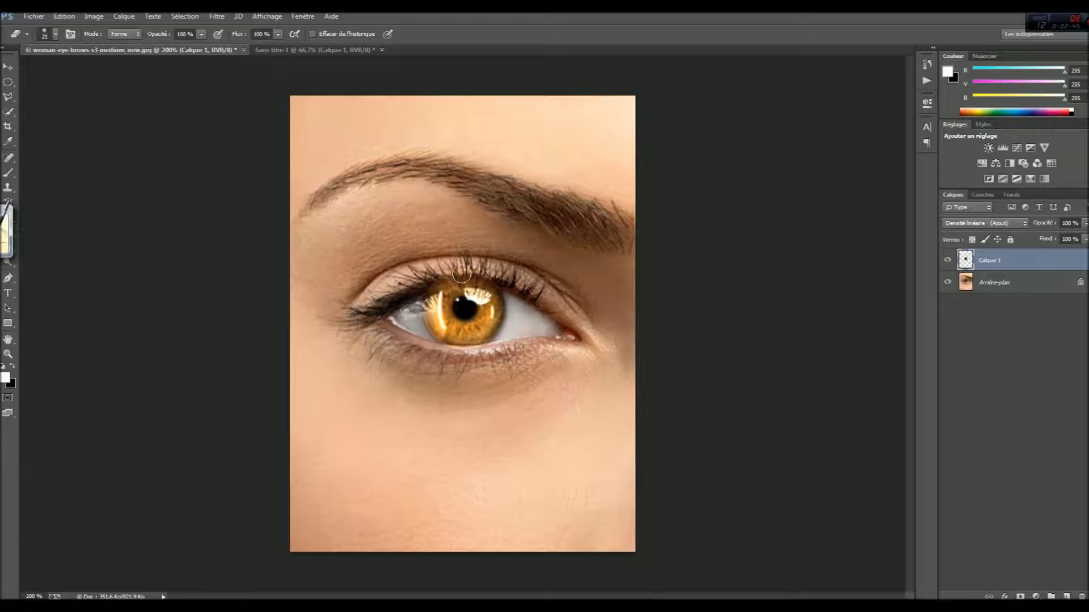
{"action": "mouse_move", "coordinate": [437, 268]}
{"action": "left_mouse_down"}
{"action": "mouse_move", "coordinate": [411, 280]}
{"action": "mouse_move", "coordinate": [456, 265]}
{"action": "mouse_move", "coordinate": [484, 280]}
{"action": "mouse_move", "coordinate": [478, 271]}
{"action": "left_mouse_up"}
{"action": "mouse_move", "coordinate": [416, 290]}
{"action": "left_mouse_down"}
{"action": "mouse_move", "coordinate": [499, 284]}
{"action": "mouse_move", "coordinate": [410, 302]}
{"action": "mouse_move", "coordinate": [425, 335]}
{"action": "mouse_move", "coordinate": [476, 360]}
{"action": "mouse_move", "coordinate": [503, 343]}
{"action": "mouse_move", "coordinate": [513, 313]}
{"action": "mouse_move", "coordinate": [497, 279]}
{"action": "left_mouse_up"}
{"action": "mouse_move", "coordinate": [410, 290]}
{"action": "left_mouse_down"}
{"action": "mouse_move", "coordinate": [452, 276]}
{"action": "mouse_move", "coordinate": [422, 286]}
{"action": "mouse_move", "coordinate": [417, 310]}
{"action": "mouse_move", "coordinate": [425, 347]}
{"action": "mouse_move", "coordinate": [459, 359]}
{"action": "mouse_move", "coordinate": [501, 346]}
{"action": "mouse_move", "coordinate": [555, 305]}
{"action": "left_mouse_up"}
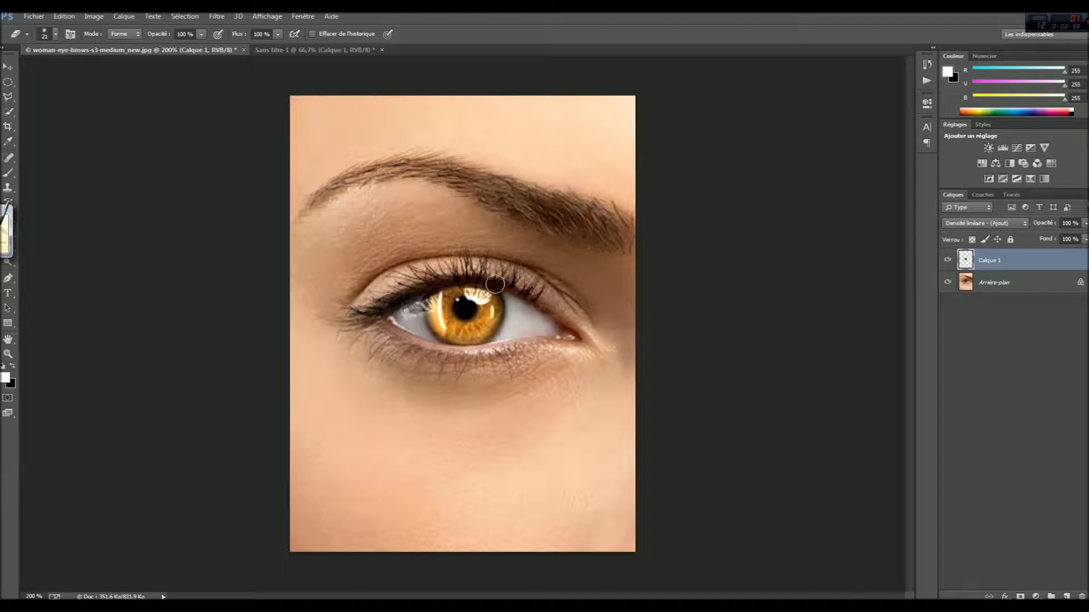
Enlarge the iris layer to 104.05% width and 103.13% height with a free transform
{"action": "key", "text": "z"}
{"action": "left_click", "coordinate": [533, 298], "text": "alt"}
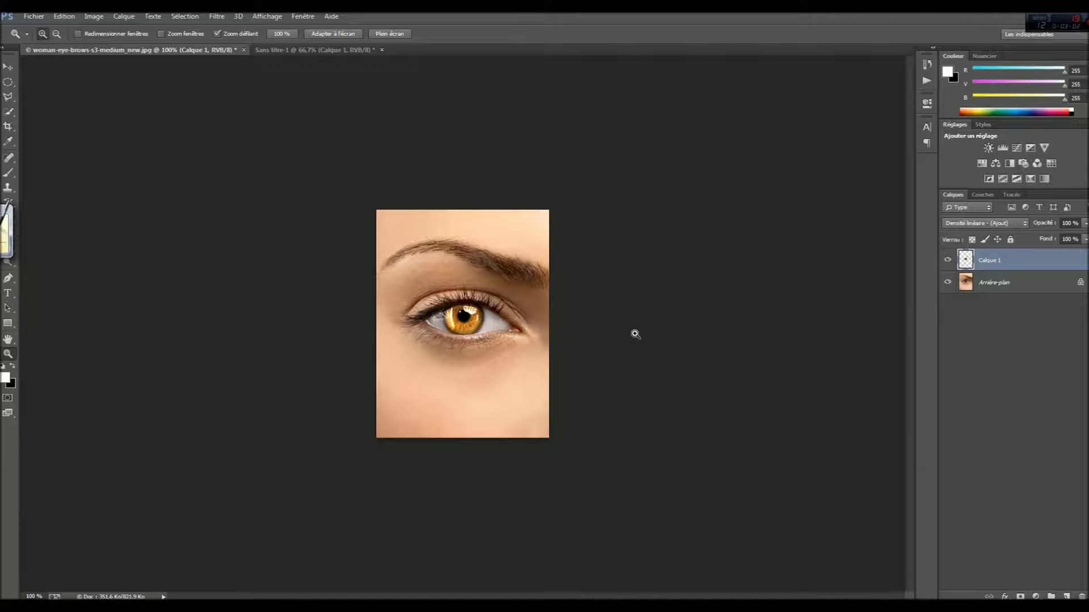
{"action": "key", "text": "ctrl+t"}
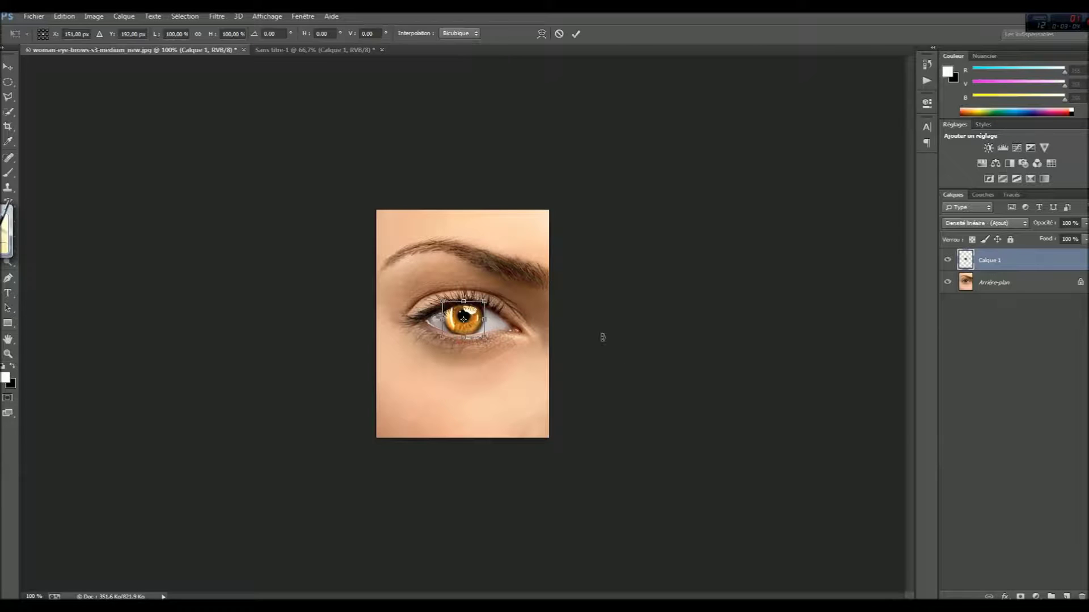
{"action": "left_click_drag", "start_coordinate": [488, 335], "coordinate": [486, 341]}
{"action": "key", "text": "Return"}
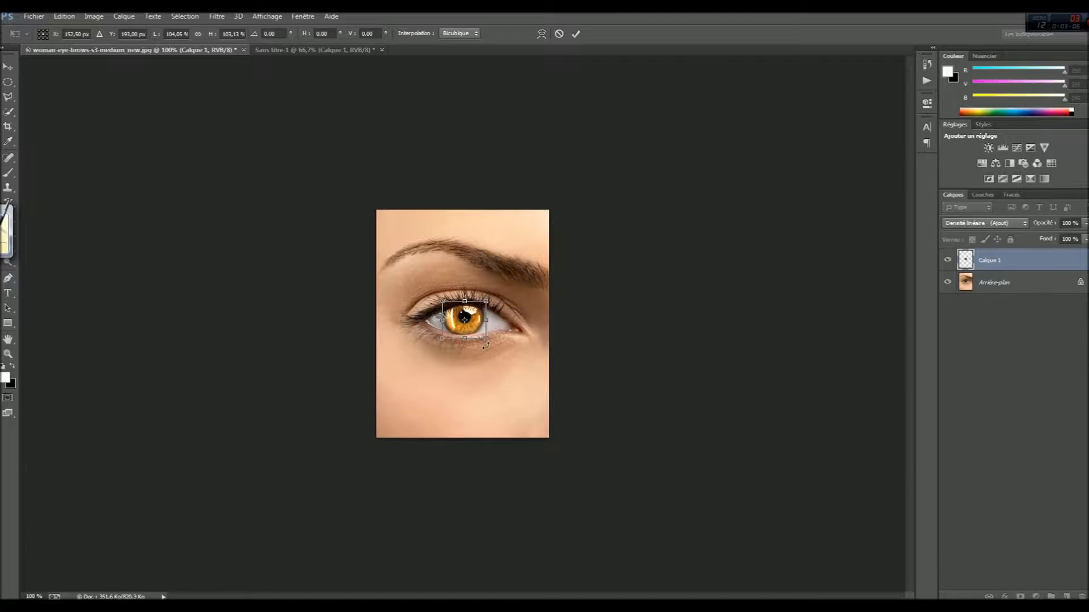
Nudge the iris layer horizontally until it lines up with the natural iris
{"action": "key", "text": "v"}
{"action": "key", "text": "Left"}
{"action": "key", "text": "Left"}
{"action": "key", "text": "Right"}
{"action": "key", "text": "Right"}
{"action": "key", "text": "Right"}
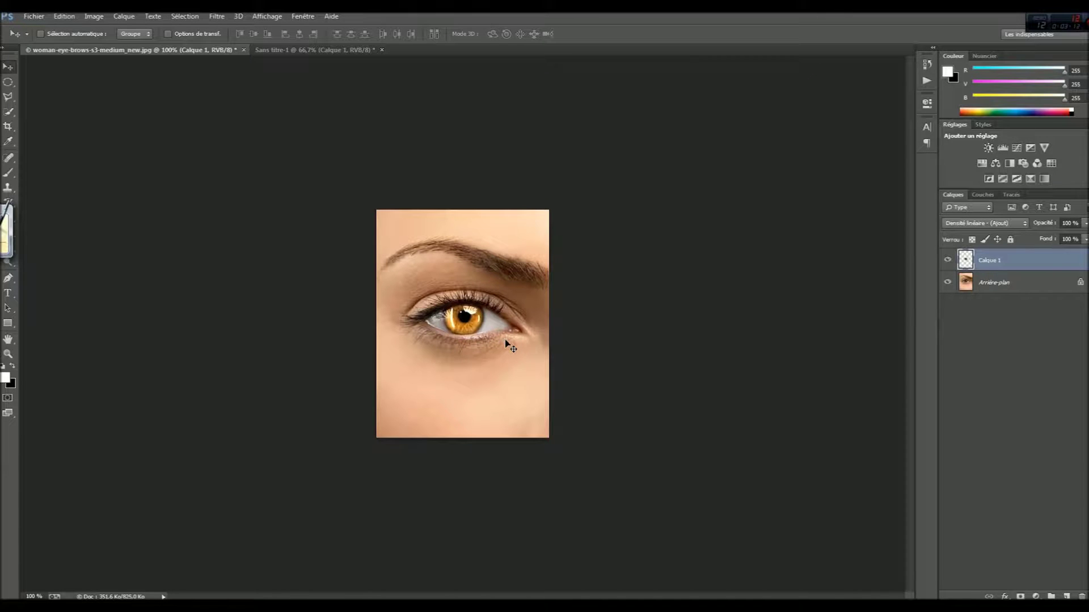
Lower the iris layer's fill (Fond) to 49% and inspect the eye up close at 300%
{"action": "key", "text": "e"}
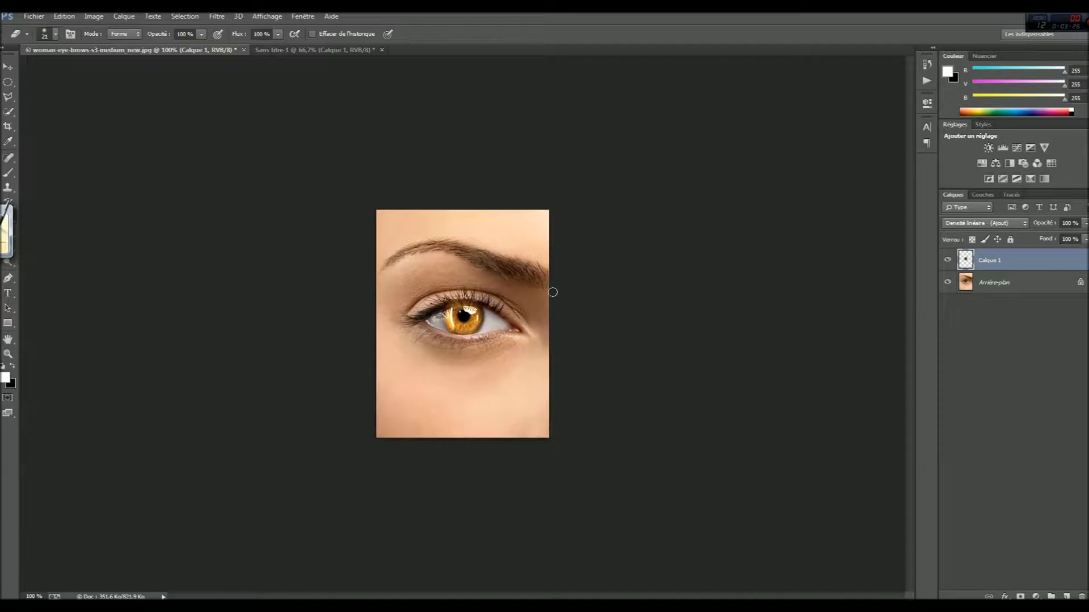
{"action": "left_click", "coordinate": [1084, 239]}
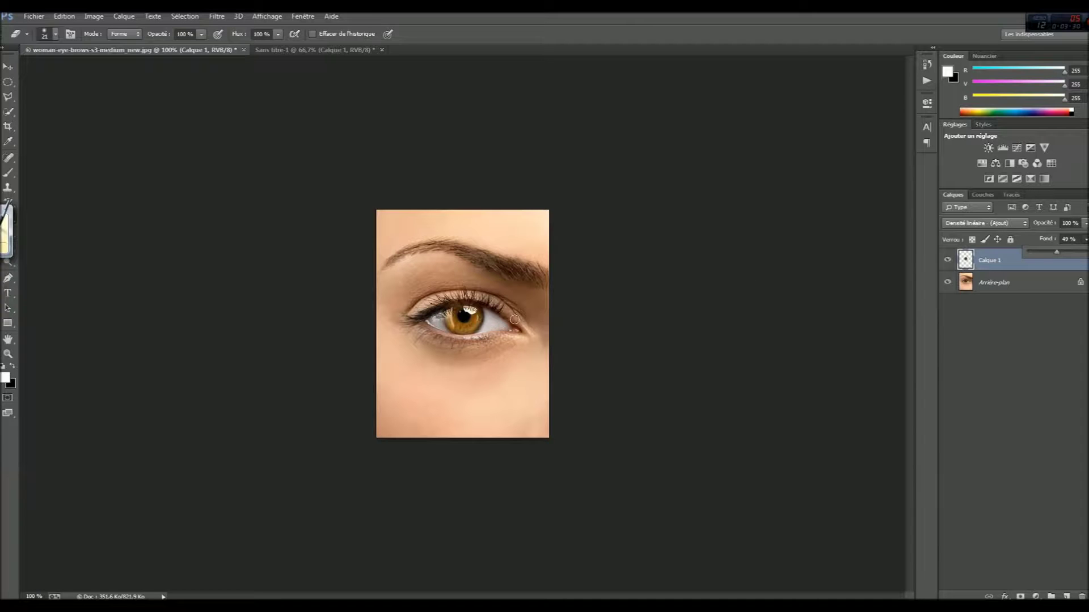
{"action": "key", "text": "z"}
{"action": "left_click", "coordinate": [491, 333]}
{"action": "left_click", "coordinate": [499, 331]}
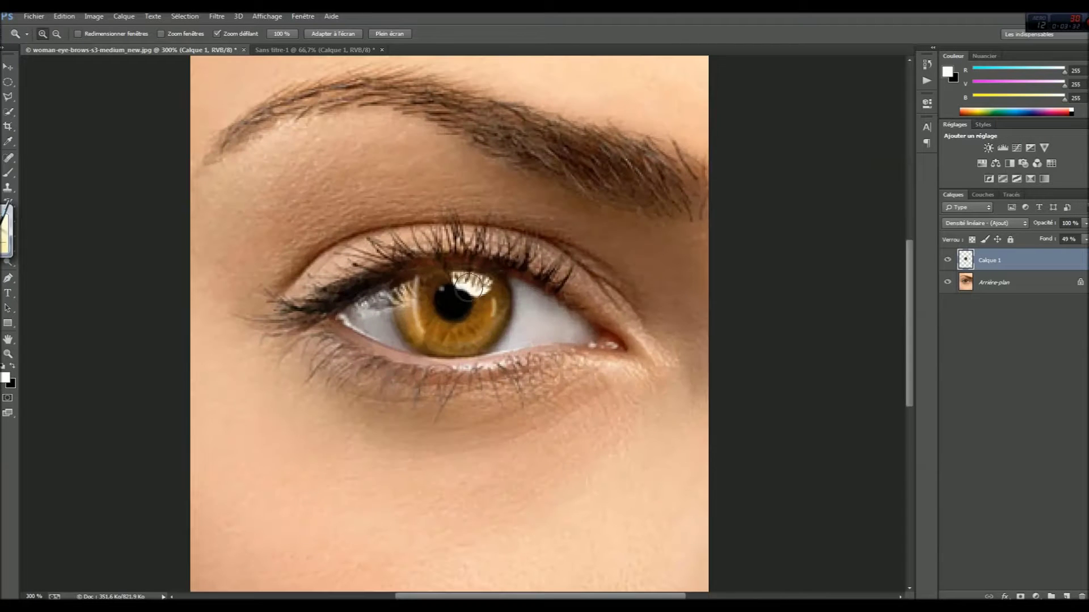
{"action": "key", "text": "e"}
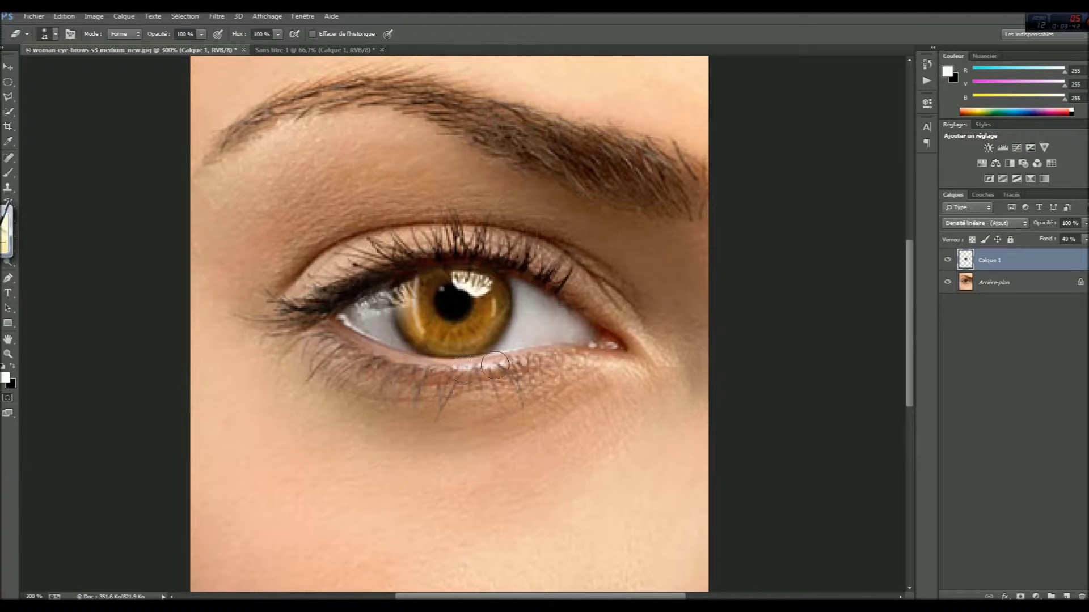
{"action": "key", "text": "z"}
{"action": "left_click", "coordinate": [539, 319], "text": "alt"}
{"action": "left_click", "coordinate": [540, 353], "text": "alt"}
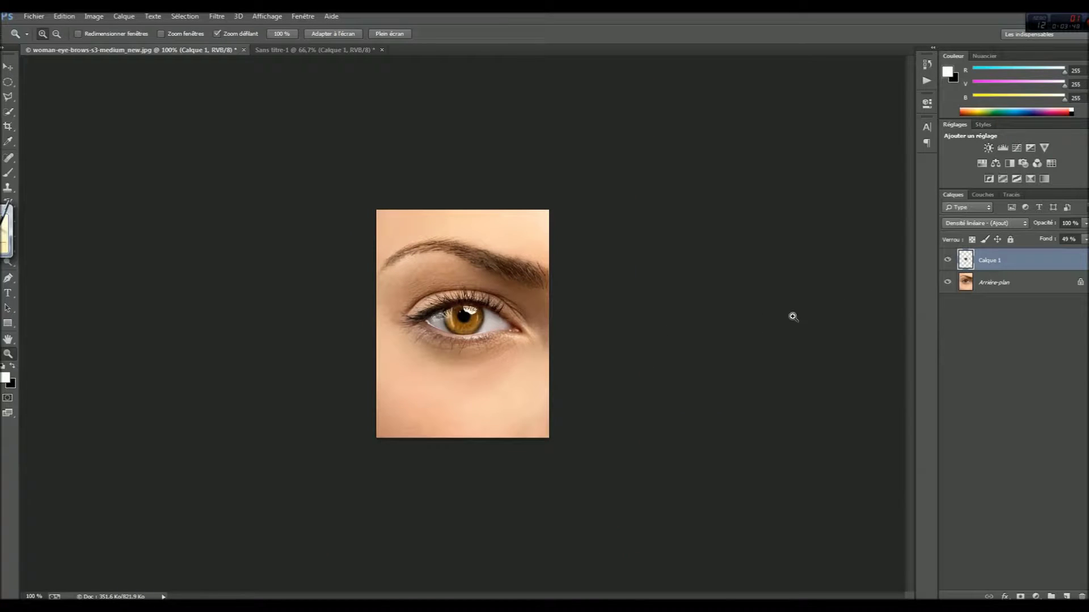
{"action": "key", "text": "e"}
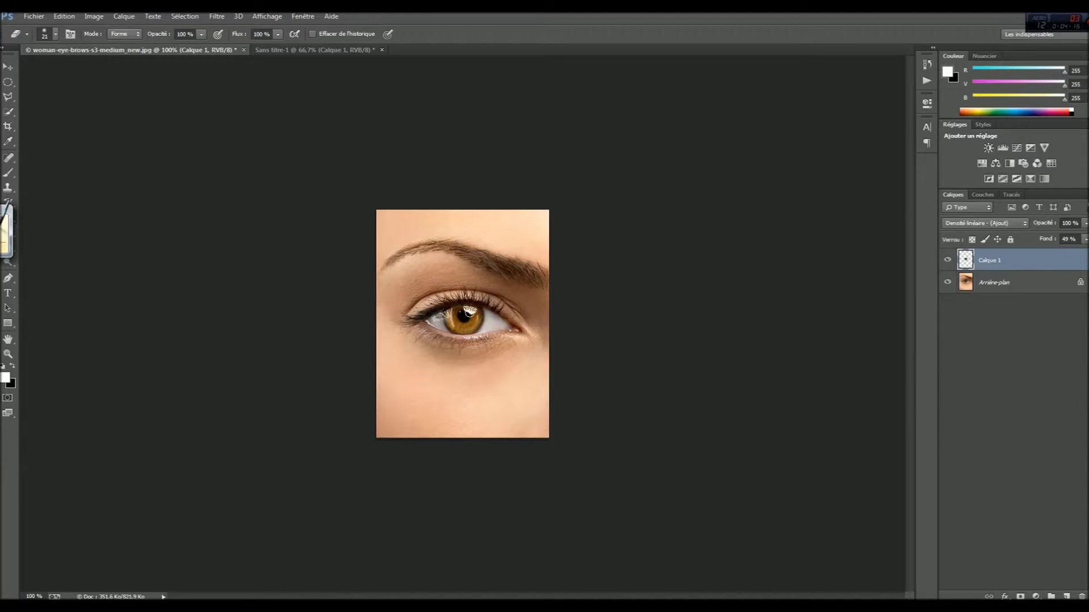
{"action": "left_click", "coordinate": [976, 223]}
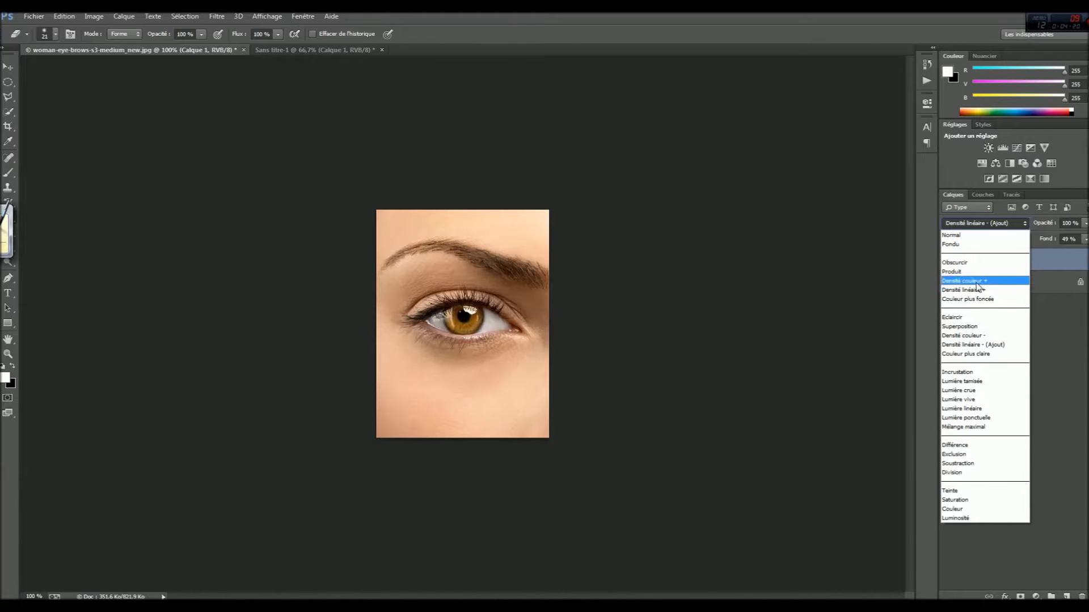
{"action": "left_click", "coordinate": [1069, 313]}
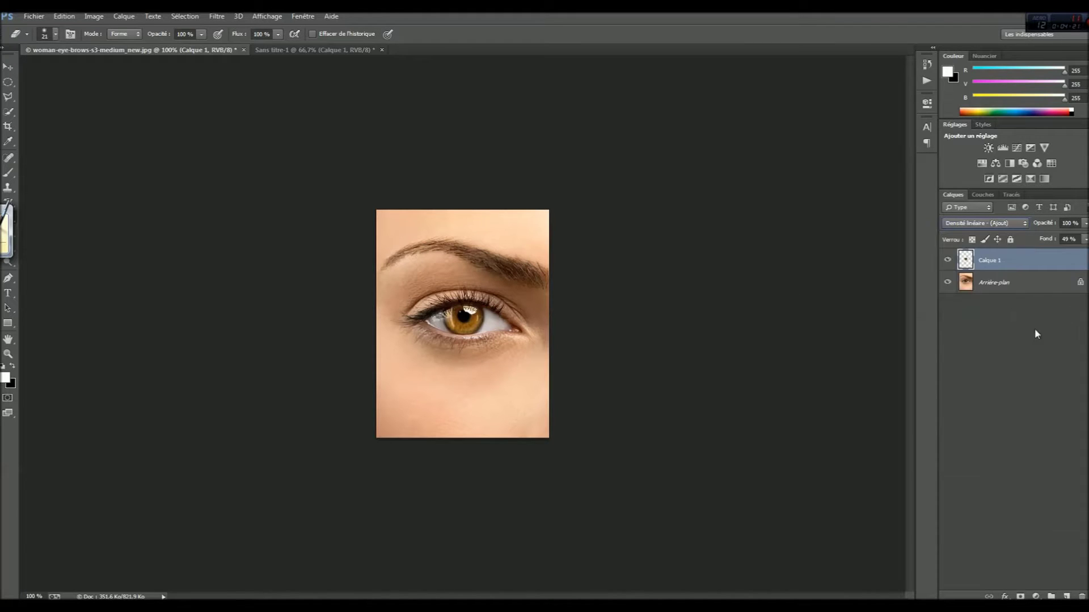
{"action": "left_click", "coordinate": [96, 17]}
{"action": "mouse_move", "coordinate": [171, 44]}
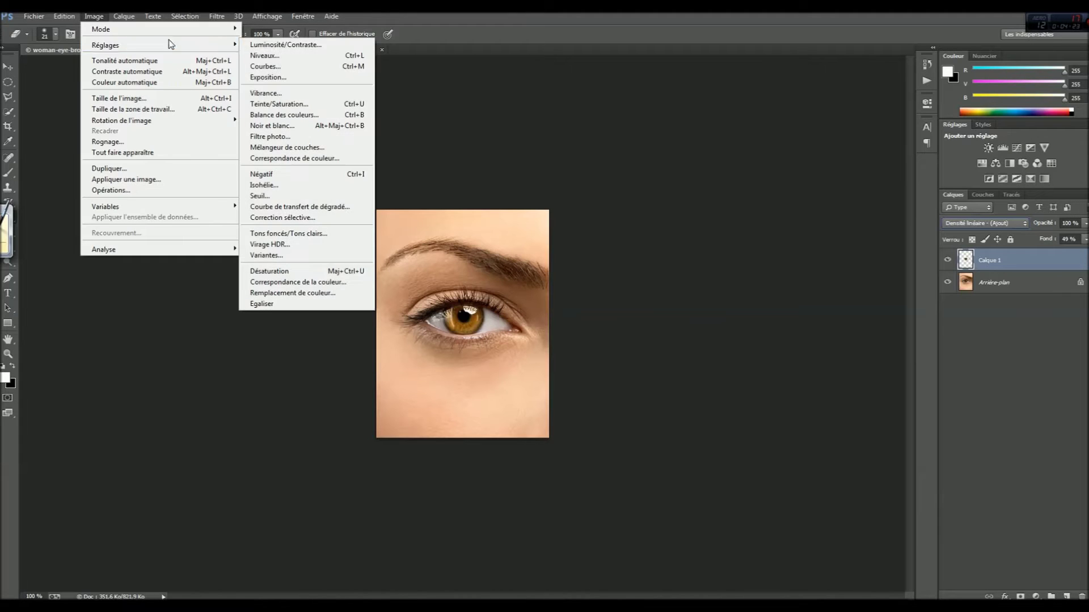
{"action": "left_click", "coordinate": [303, 104]}
{"action": "mouse_move", "coordinate": [765, 233]}
{"action": "left_mouse_down"}
{"action": "mouse_move", "coordinate": [775, 235]}
{"action": "mouse_move", "coordinate": [748, 235]}
{"action": "left_mouse_up"}
{"action": "left_click", "coordinate": [890, 197]}
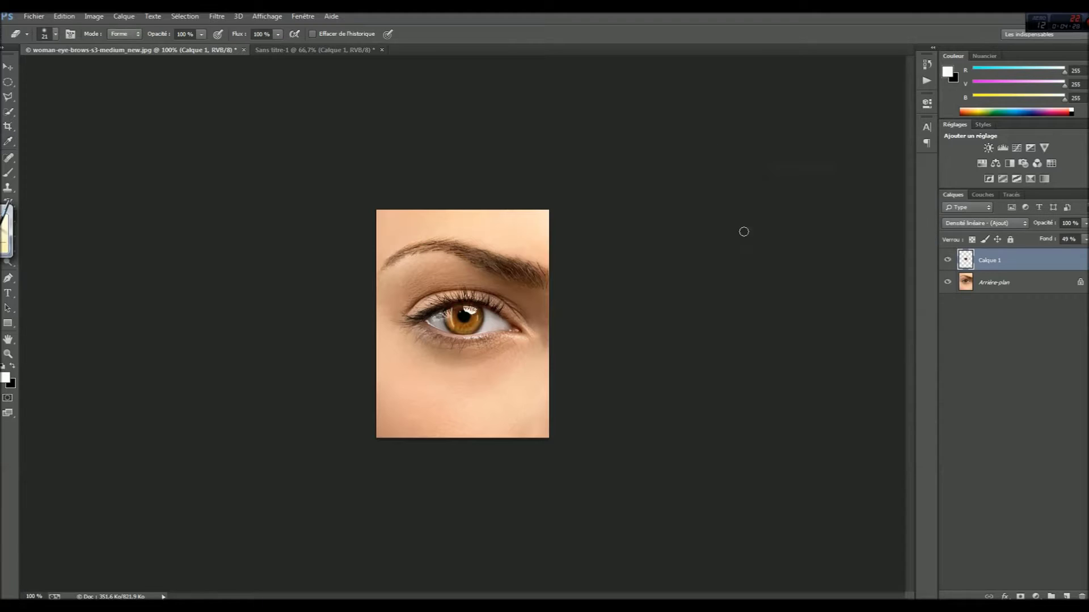
Brighten the iris layer with an Exposure adjustment, setting Exposition to +0,62
{"action": "left_click", "coordinate": [94, 16]}
{"action": "mouse_move", "coordinate": [170, 44]}
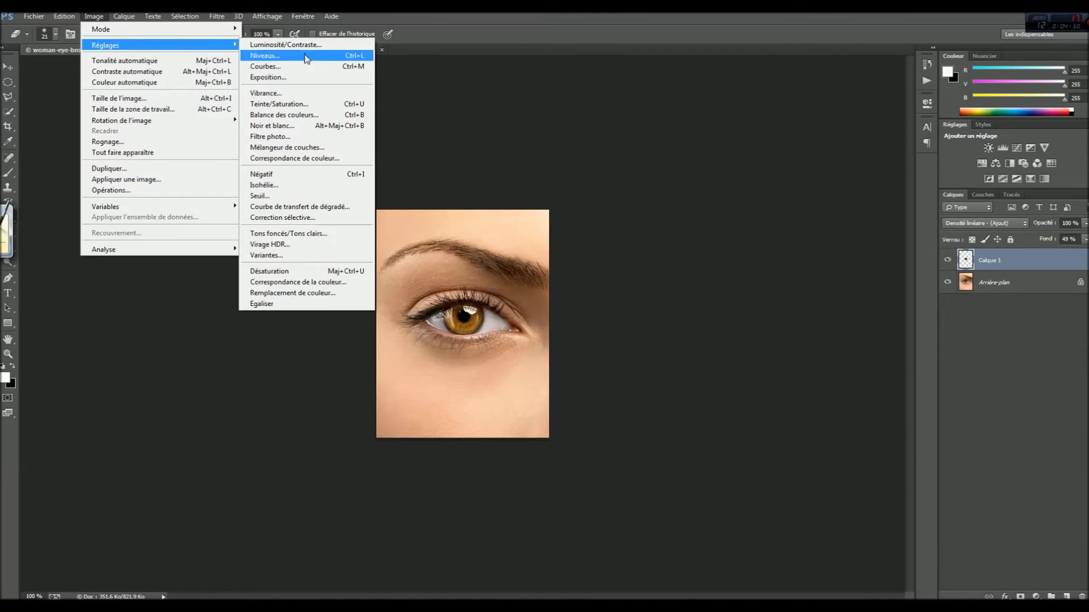
{"action": "left_click", "coordinate": [271, 77]}
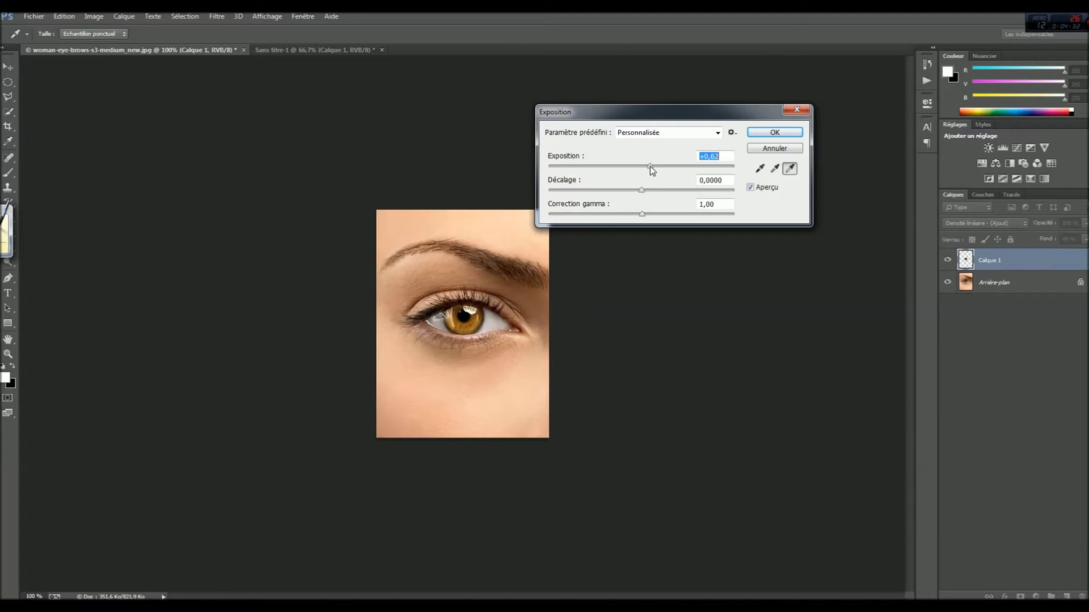
{"action": "mouse_move", "coordinate": [648, 169]}
{"action": "left_mouse_down"}
{"action": "mouse_move", "coordinate": [638, 167]}
{"action": "mouse_move", "coordinate": [650, 169]}
{"action": "left_mouse_up"}
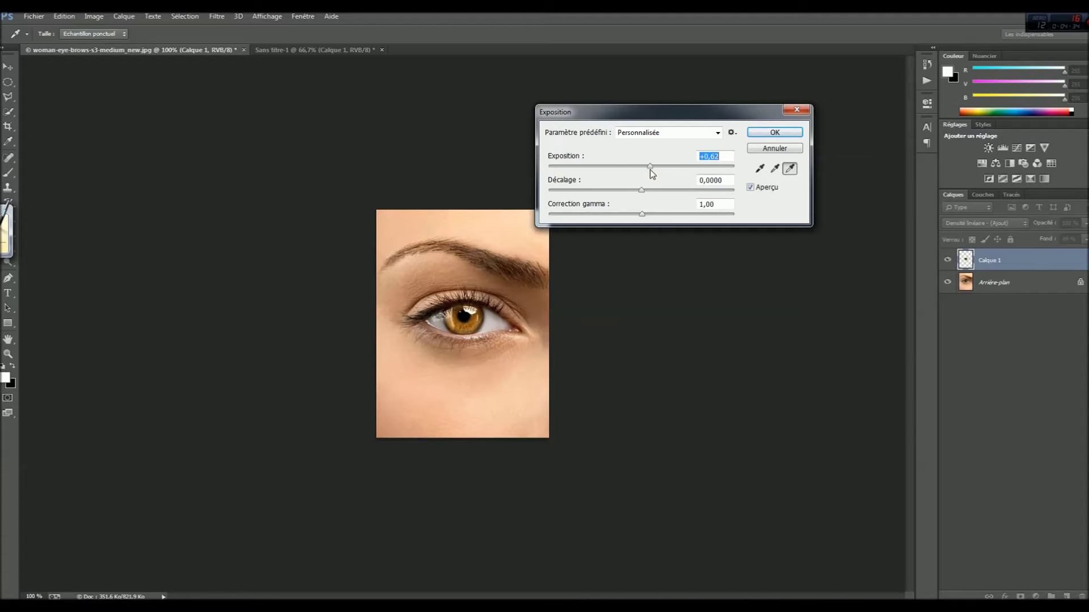
{"action": "left_click", "coordinate": [778, 132]}
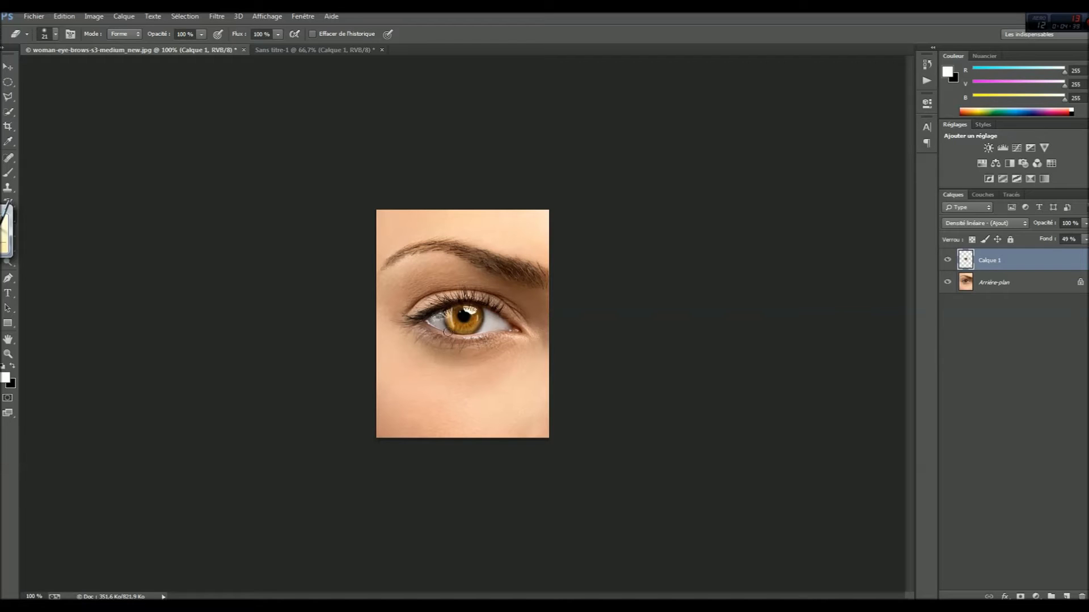
Compare the eye with and without the iris layer by briefly showing only the Arrière-plan layer, then all layers again
{"action": "key", "text": "z"}
{"action": "left_click", "coordinate": [625, 369], "text": "alt"}
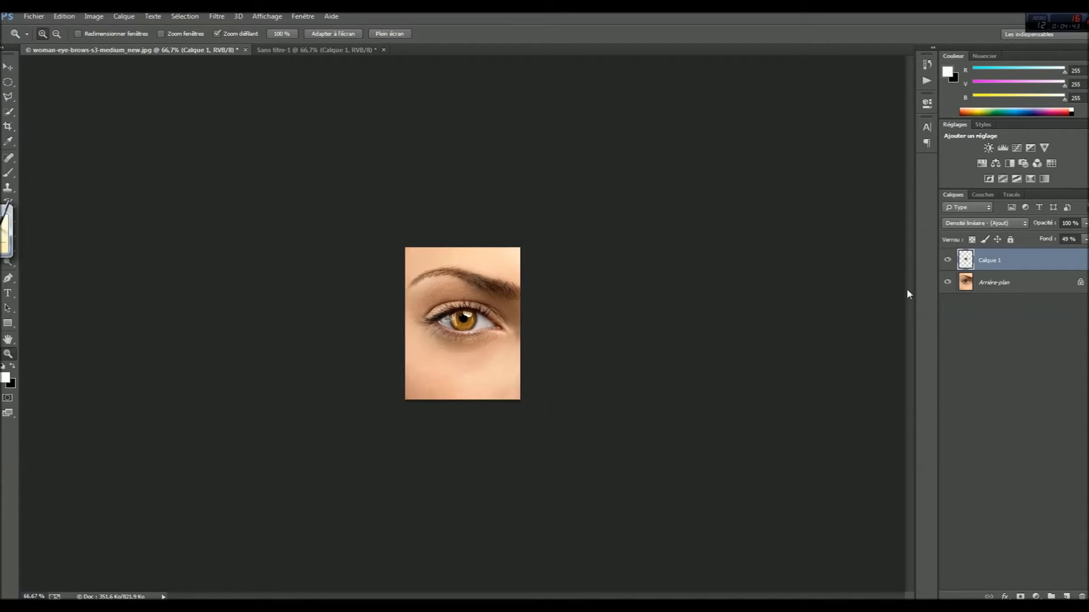
{"action": "left_click", "coordinate": [948, 283]}
{"action": "left_click", "coordinate": [948, 283]}
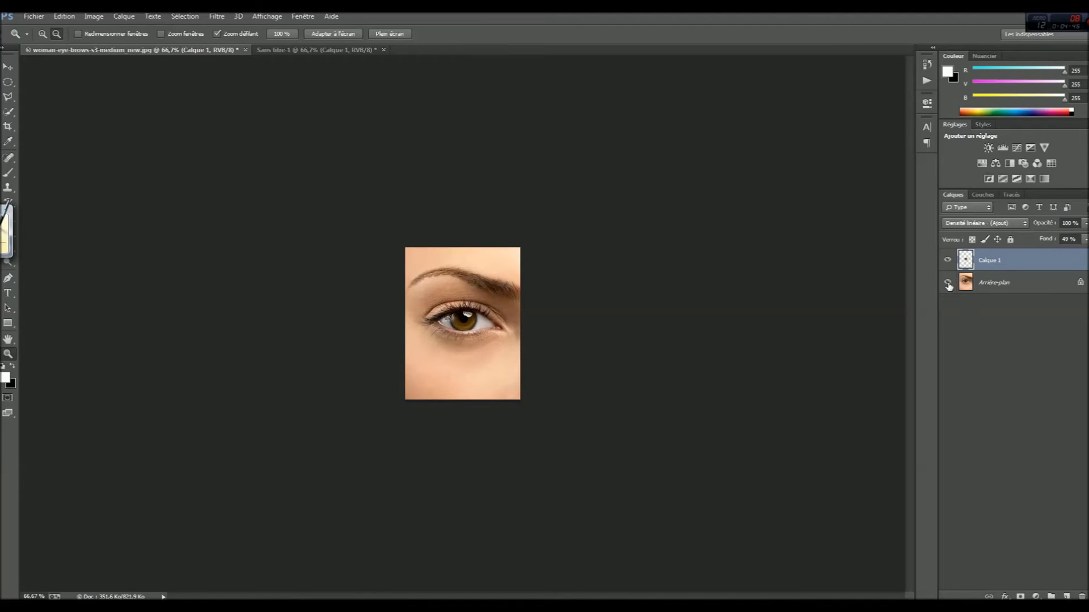
{"action": "left_click", "coordinate": [596, 323]}
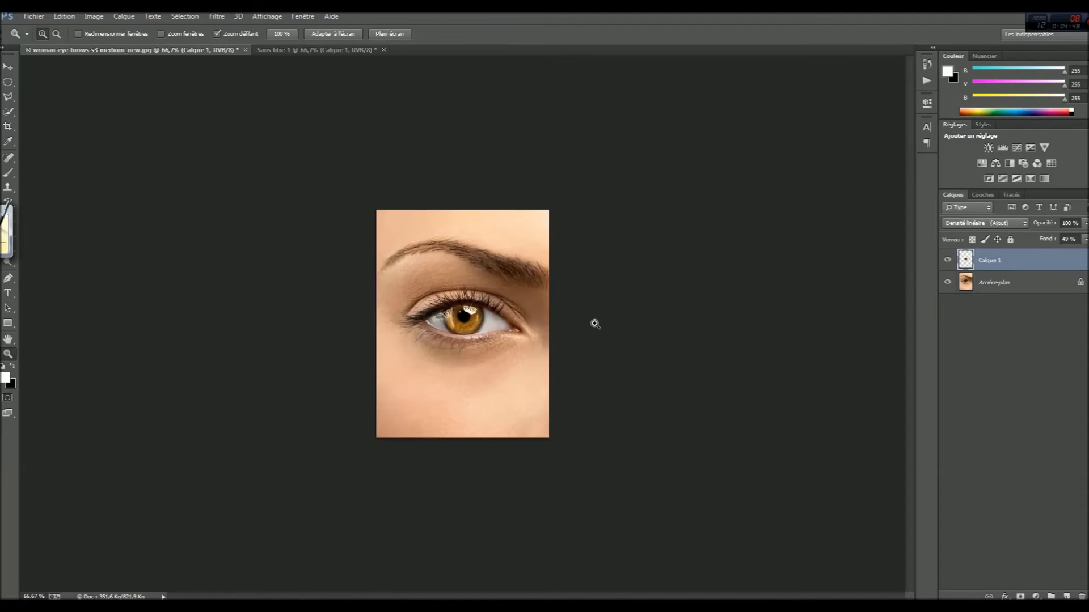